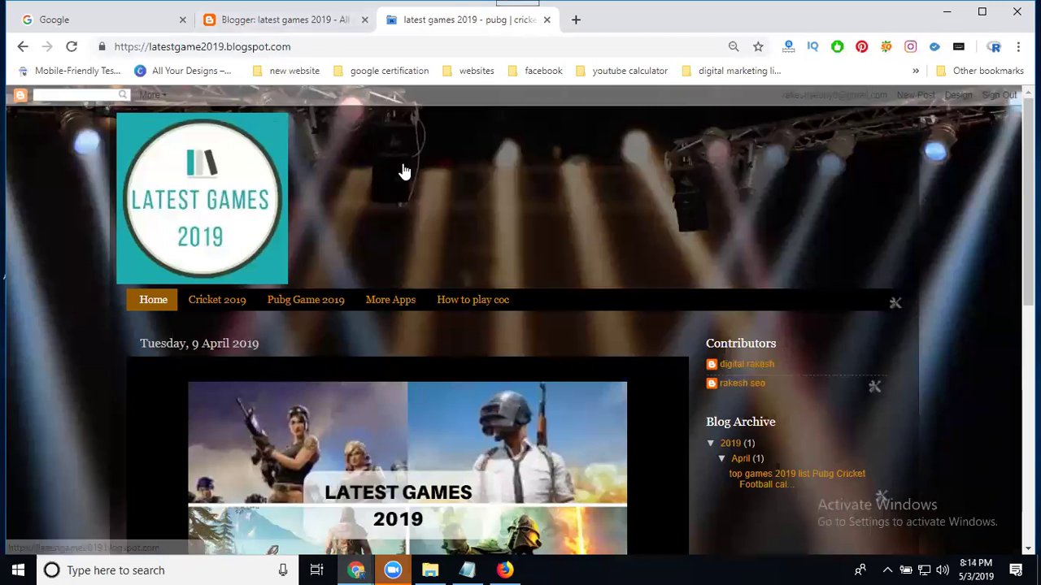
- Open the search preferences in the blog's Blogger settings and enable custom robots.txt content
click(254, 21)
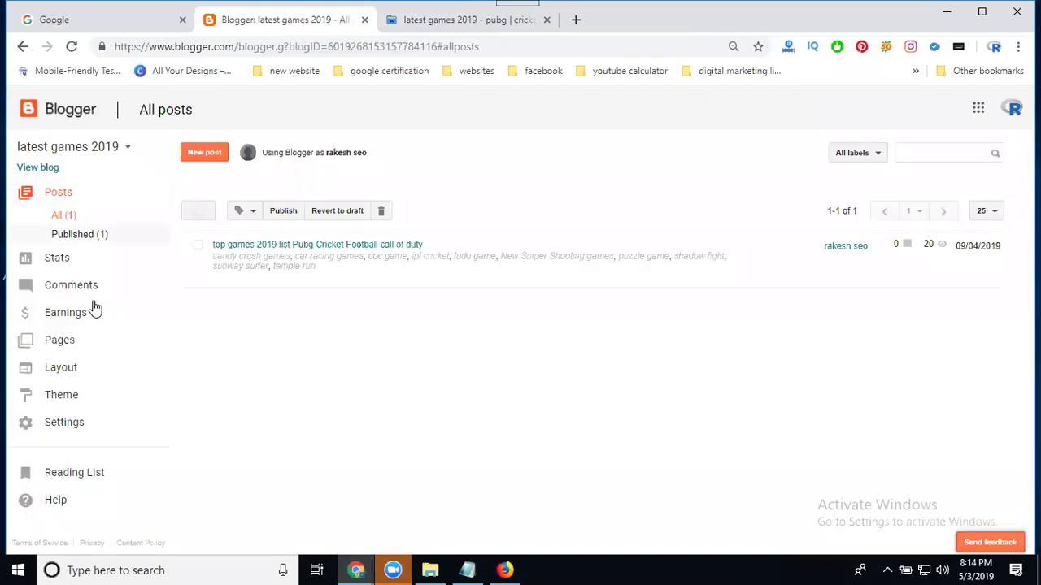
click(76, 432)
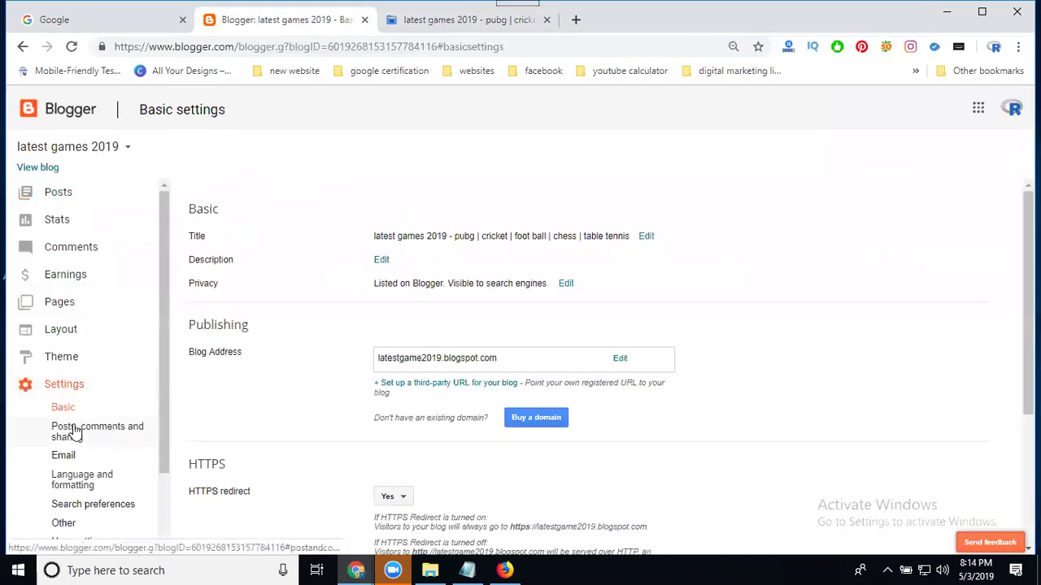
scroll(296, 260, down, 2)
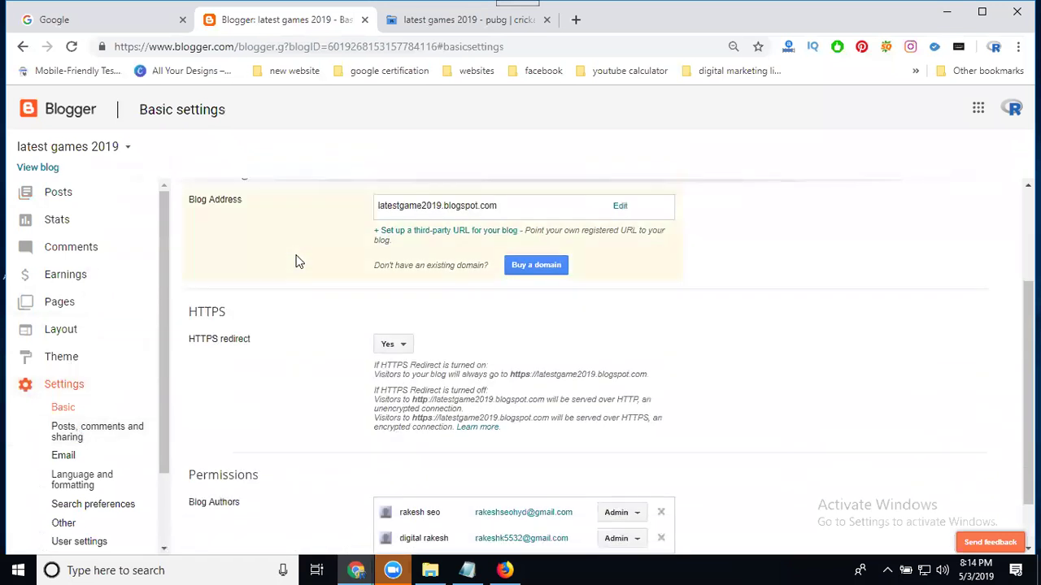
scroll(105, 297, down, 2)
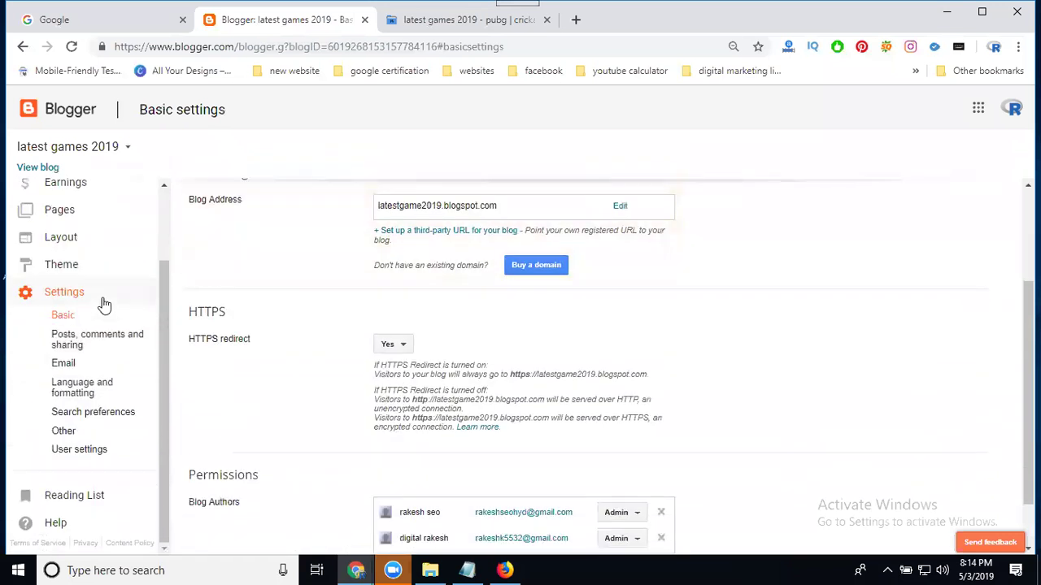
click(88, 423)
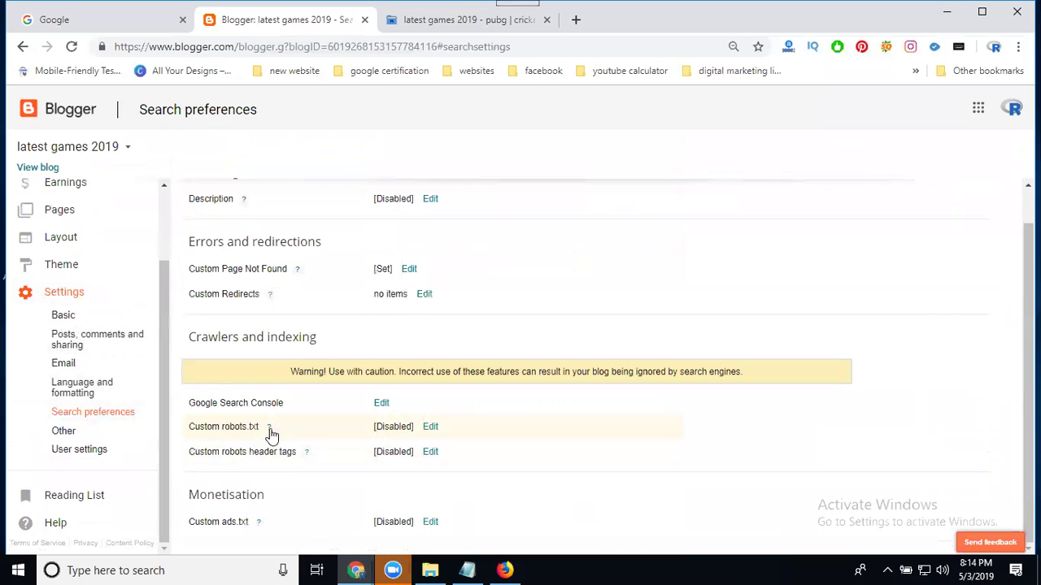
click(429, 427)
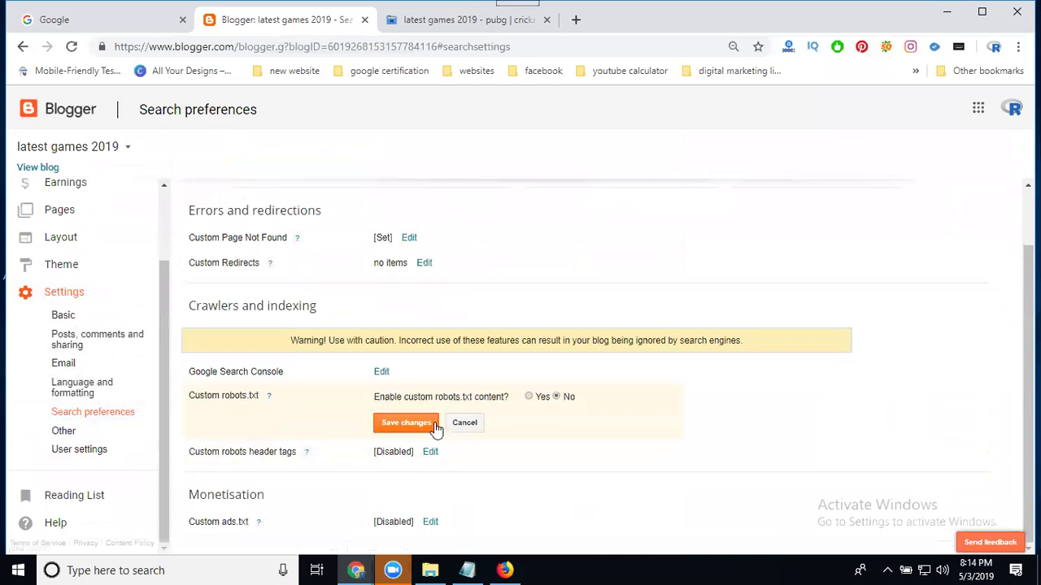
click(528, 397)
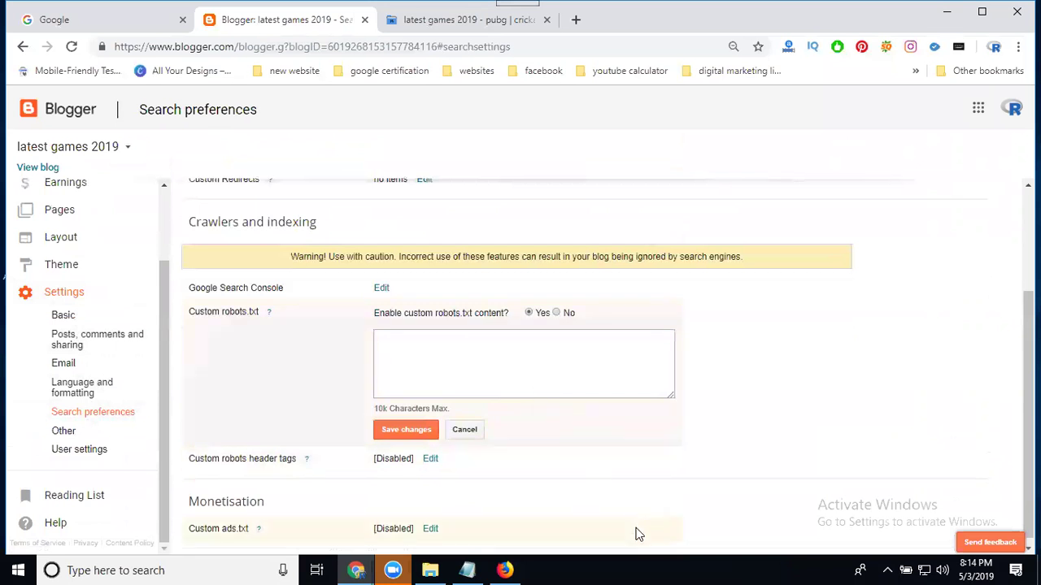
key(alt+Tab)
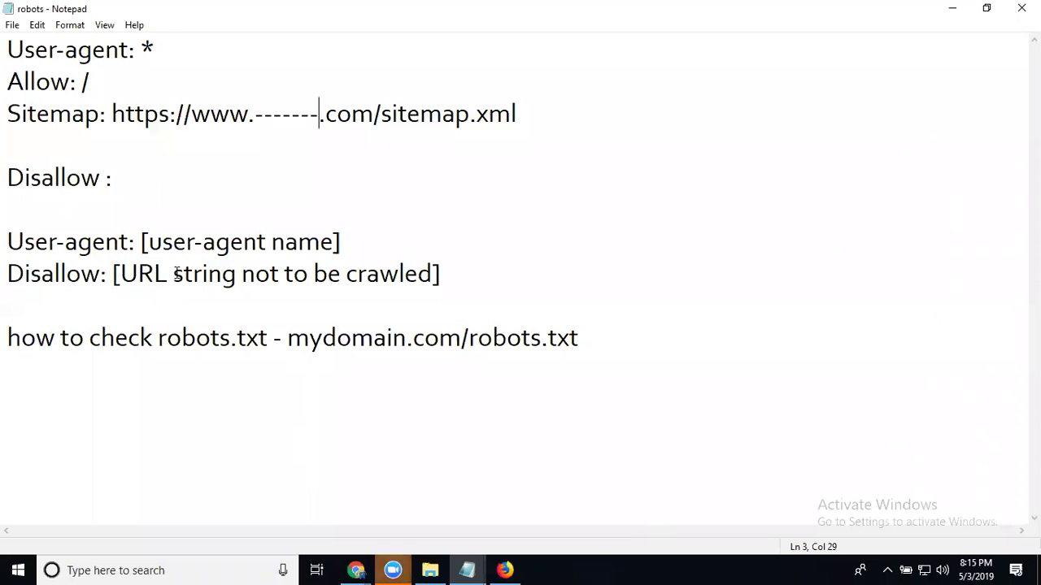
drag(121, 274, 440, 274)
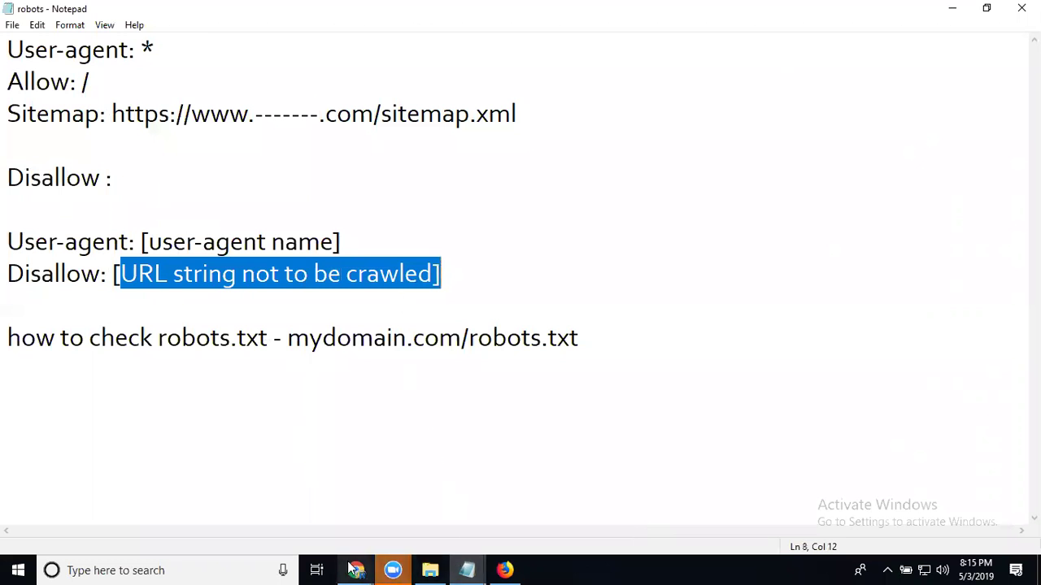
mouse_move(355, 569)
click(308, 521)
click(395, 22)
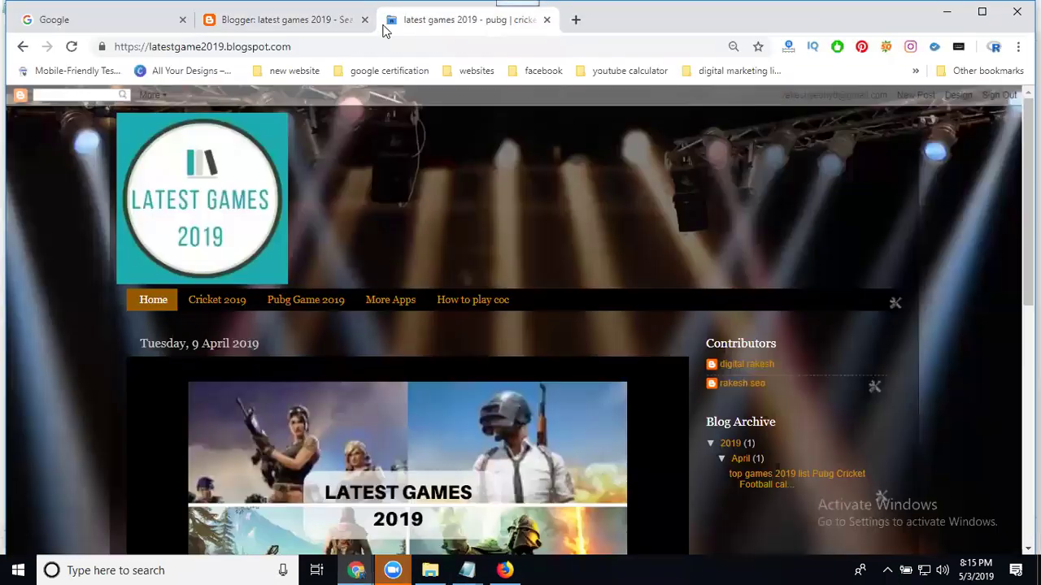
click(372, 42)
key(ctrl+c)
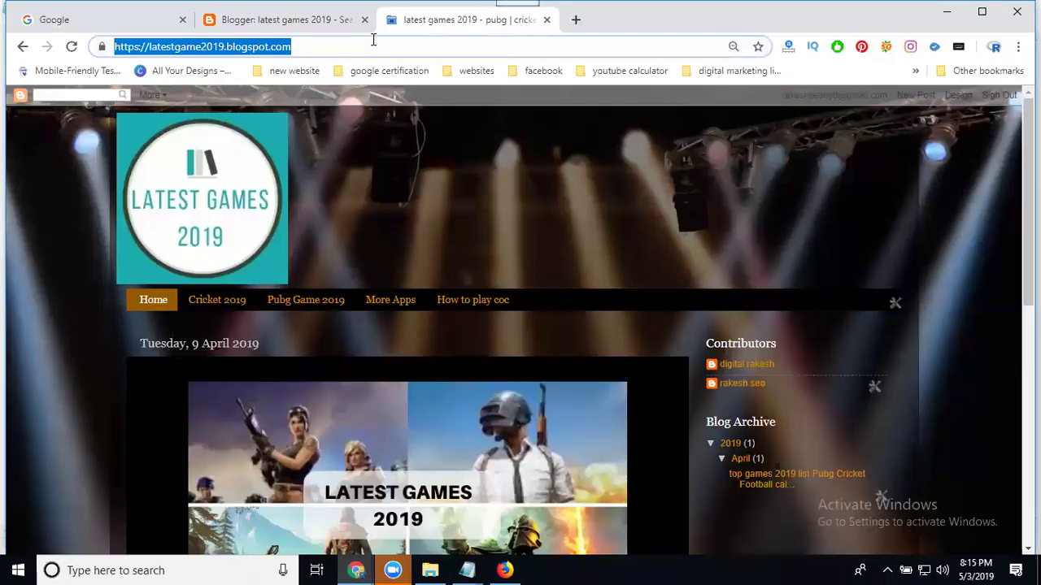
mouse_move(467, 569)
click(480, 522)
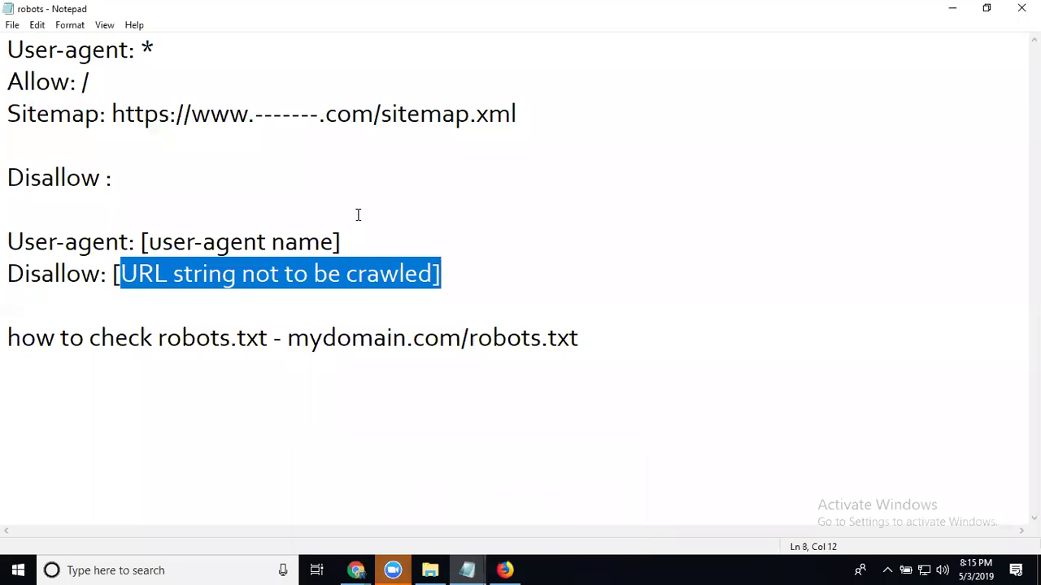
drag(381, 114, 112, 114)
key(ctrl+v)
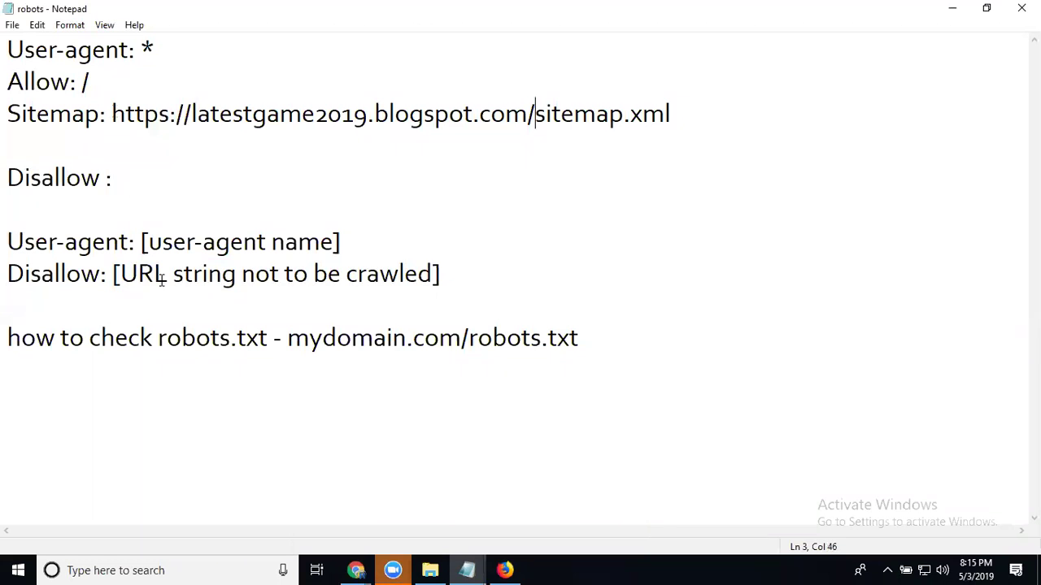
- View the blog's sitemap in Chrome at latestgame2019.blogspot.com/sitemap.xml, and return to the blog's home page
mouse_move(356, 570)
click(299, 527)
click(309, 47)
text(/)
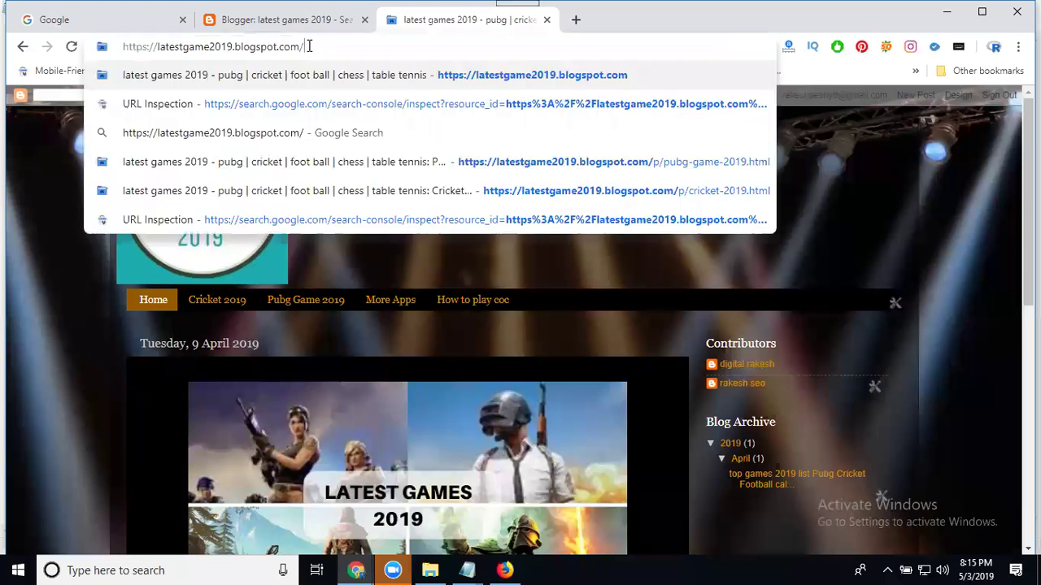
text(sitemap.xml)
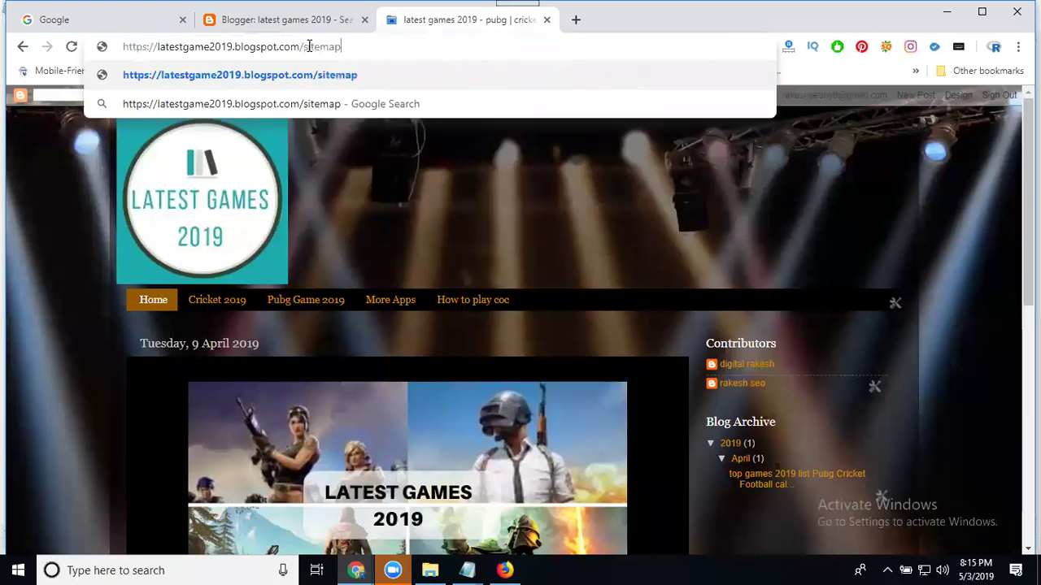
key(Return)
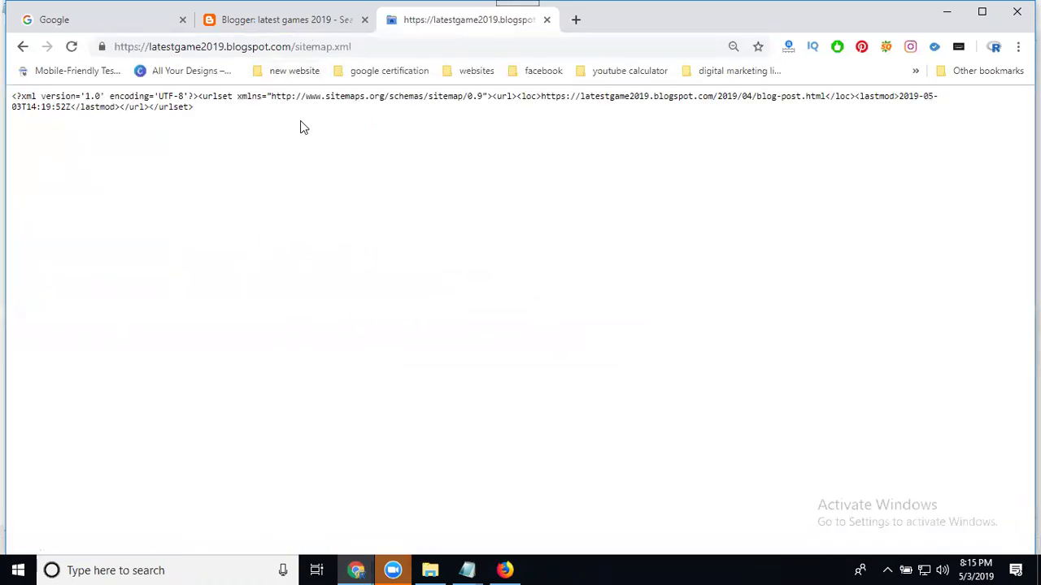
click(23, 48)
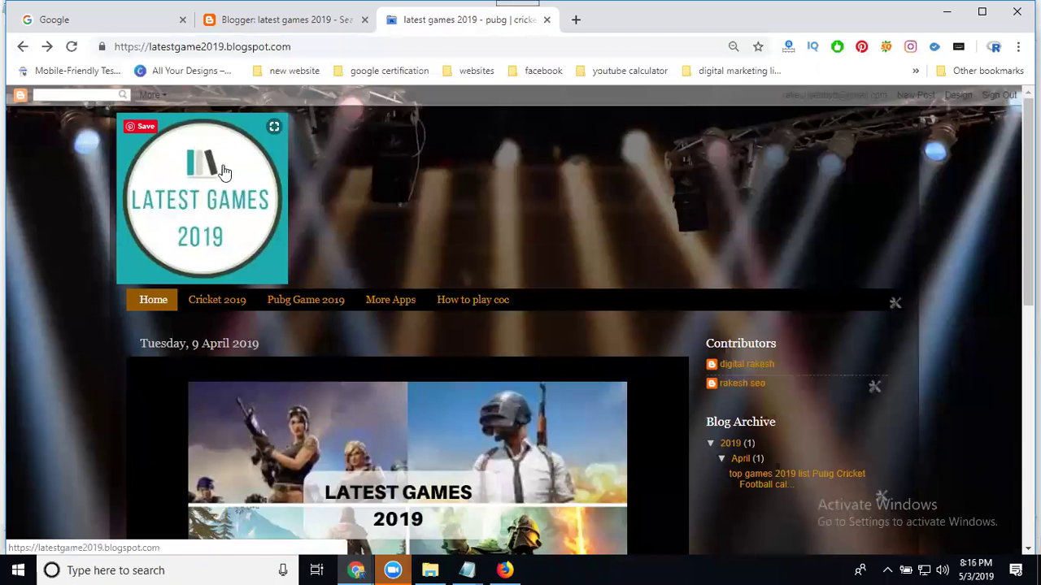
- Copy the User-agent, Allow and Sitemap lines from the Notepad robots file into Blogger's custom robots.txt content and save the changes
click(467, 570)
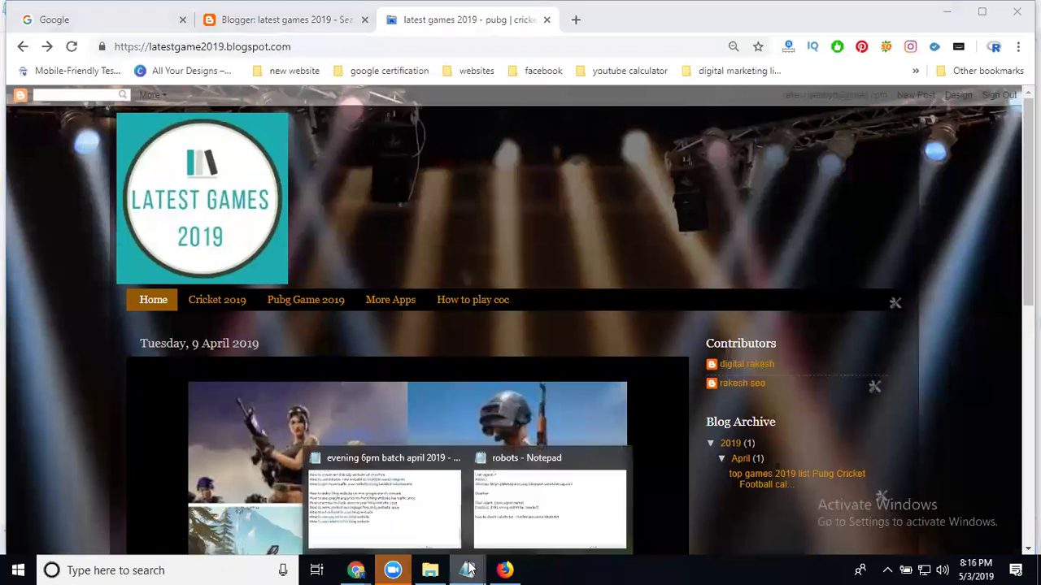
click(504, 531)
drag(688, 109, 7, 49)
key(ctrl+c)
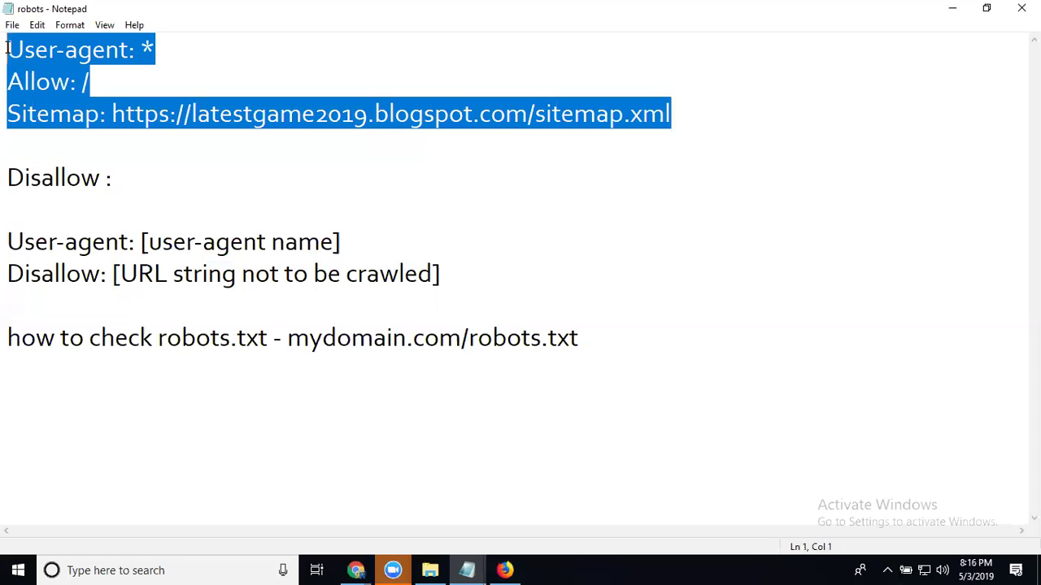
click(956, 10)
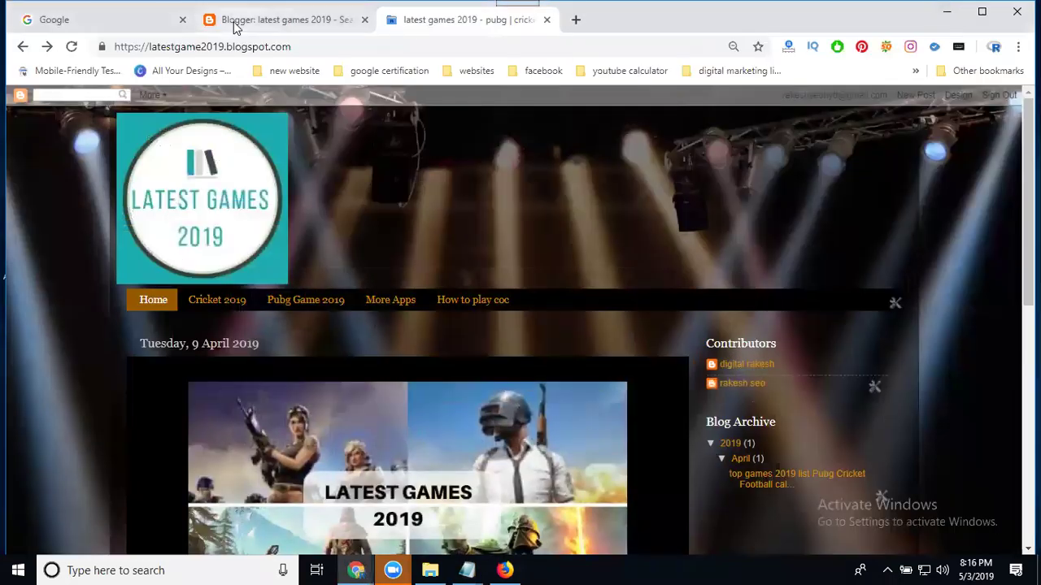
click(233, 27)
click(385, 346)
key(ctrl+v)
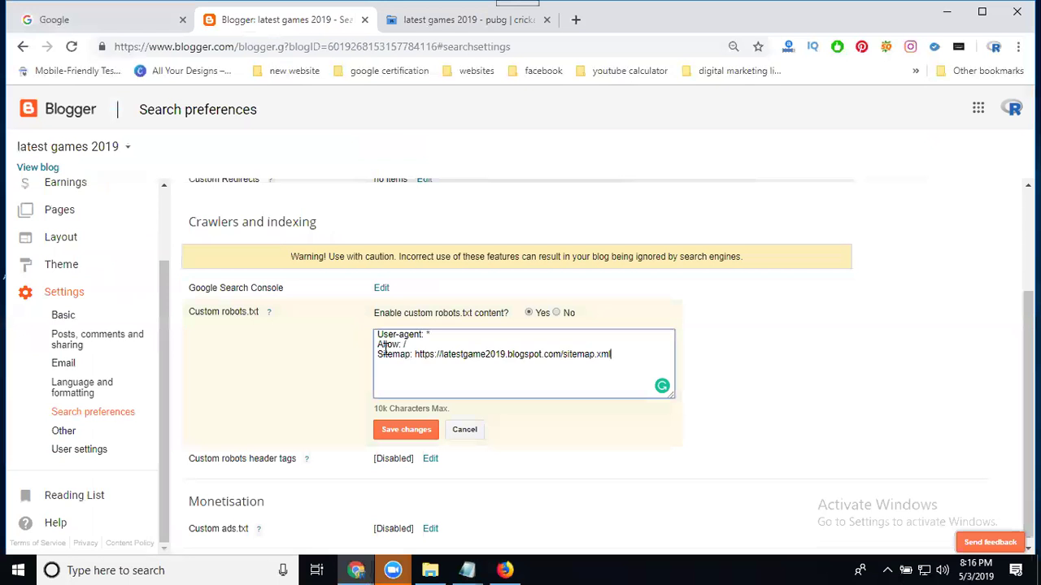
click(399, 430)
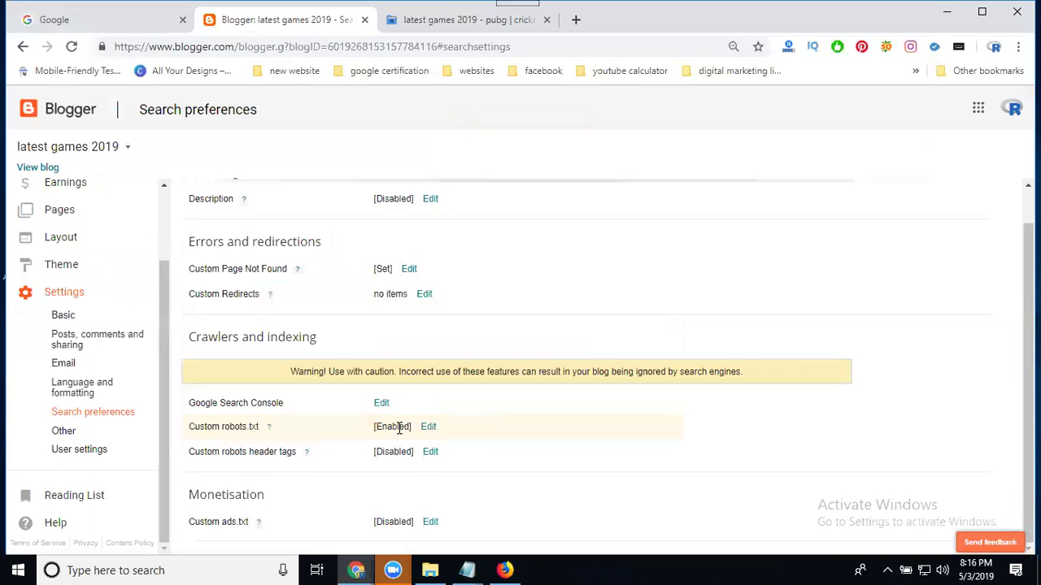
click(462, 22)
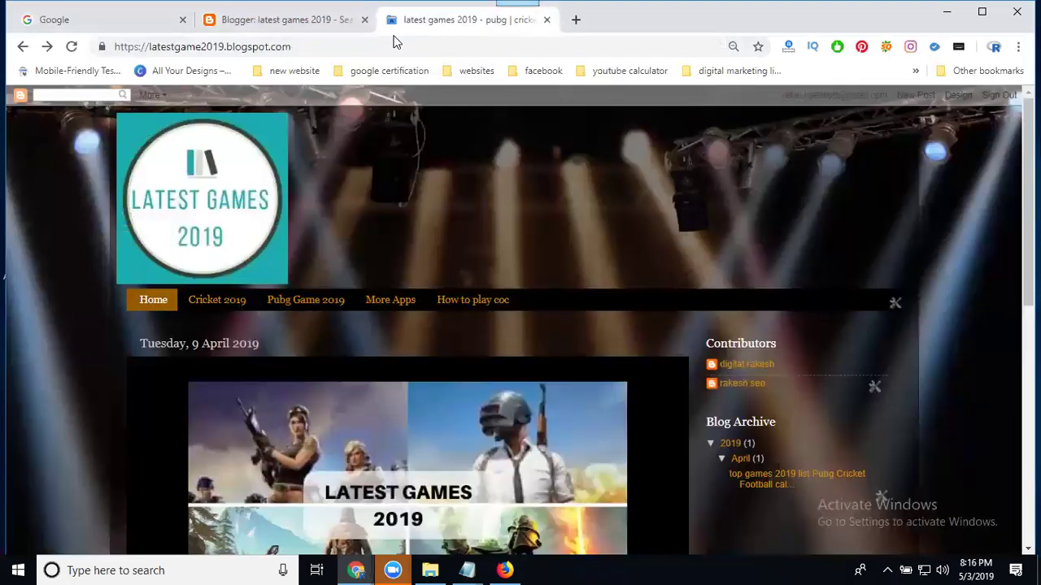
click(337, 44)
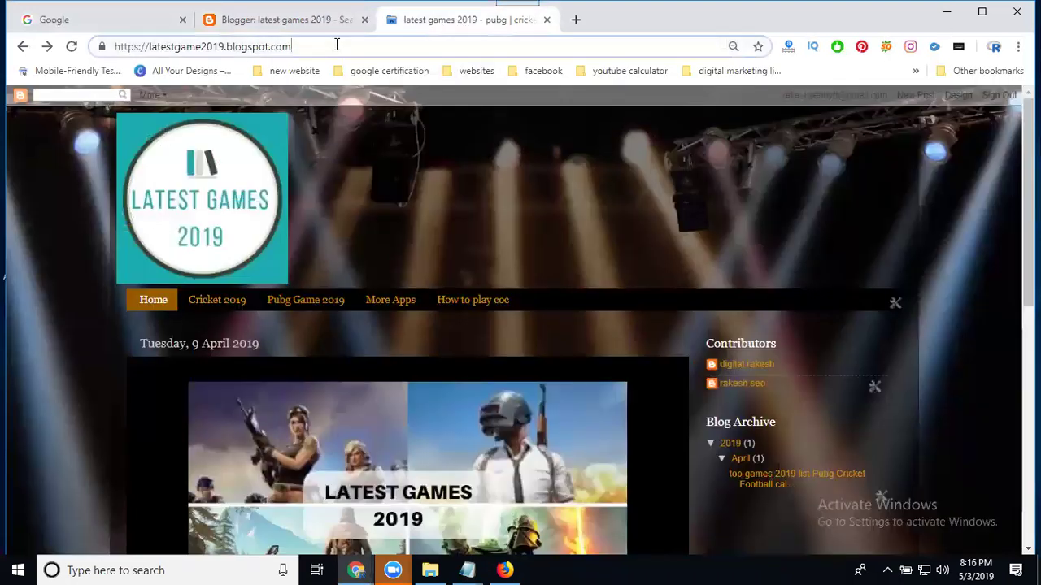
key(End)
text(/r)
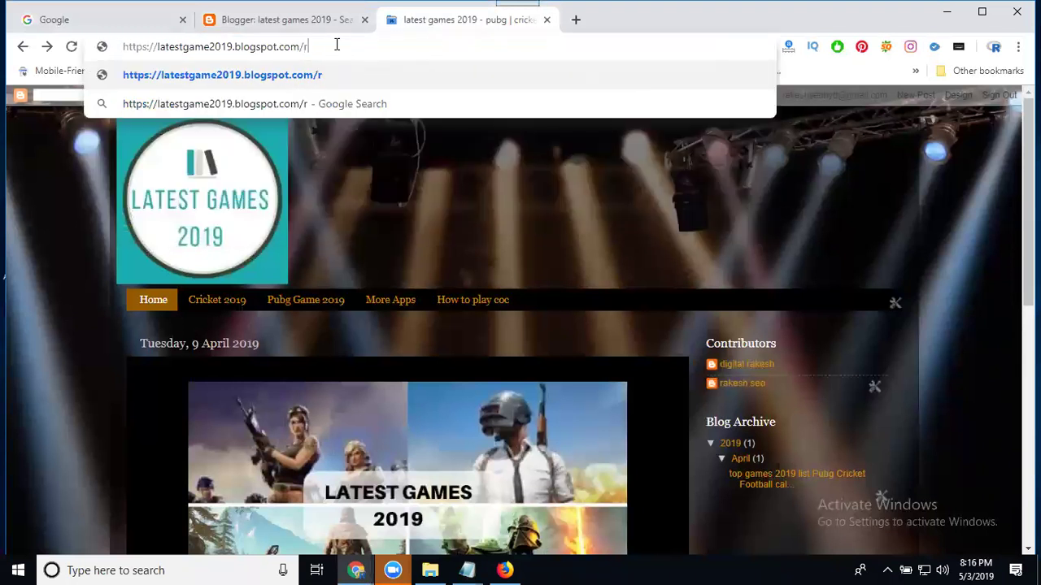
text(obots.txt)
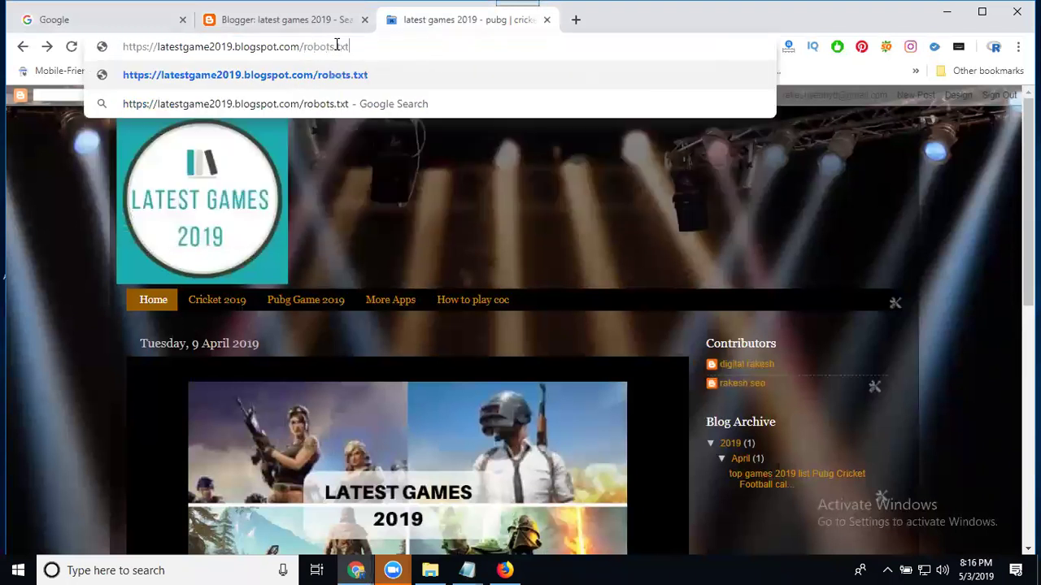
key(Return)
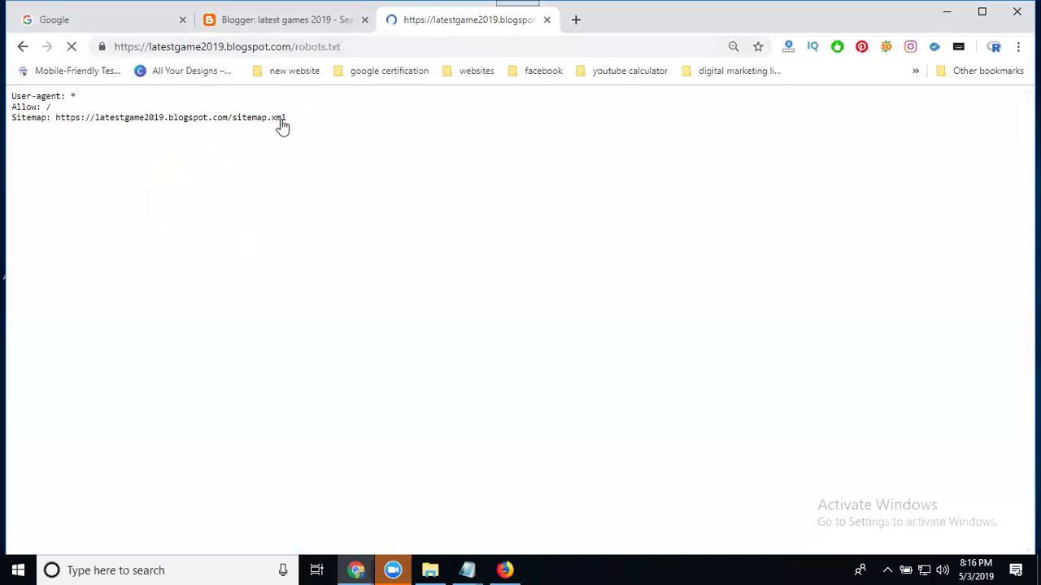
- Enlarge the robots.txt page to 300% and highlight its User-agent, Allow and Sitemap lines for checking
drag(304, 122, 138, 149)
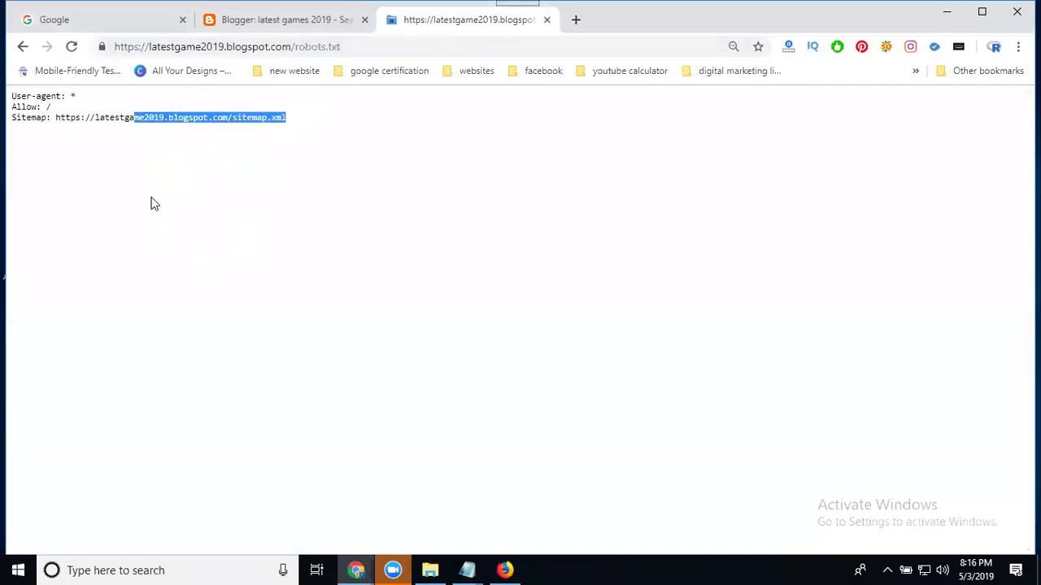
ctrl+scroll(161, 256, up, 6)
ctrl+scroll(161, 257, up, 1)
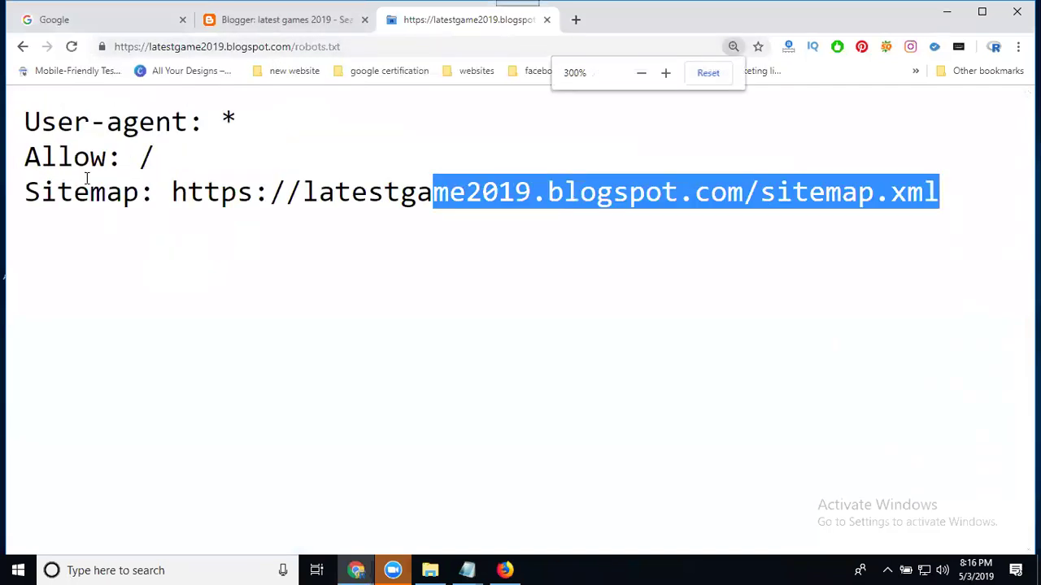
drag(28, 122, 974, 198)
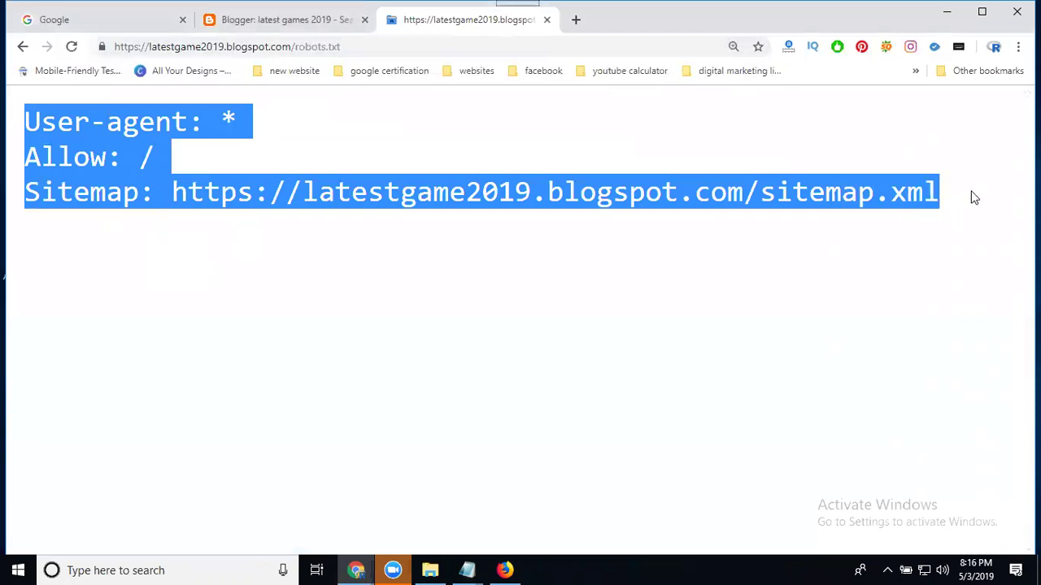